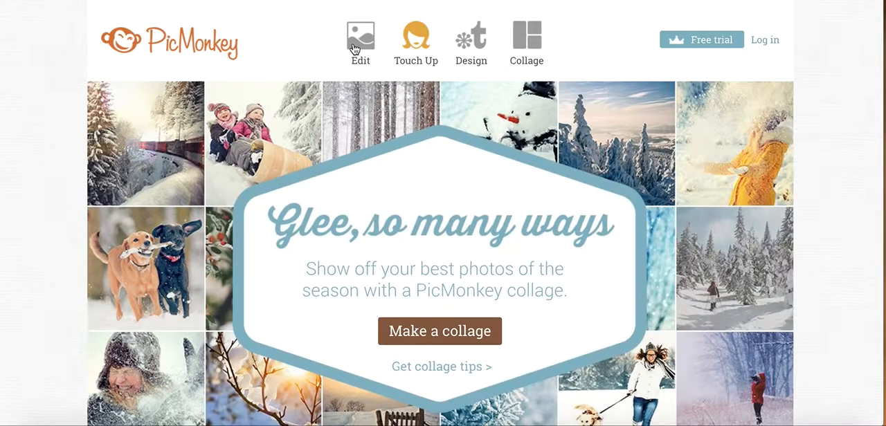
Open the photo 34 BEFORE.jpg from the computer's Pretty Sky Switches folder for editing
{"action": "left_click", "coordinate": [354, 47]}
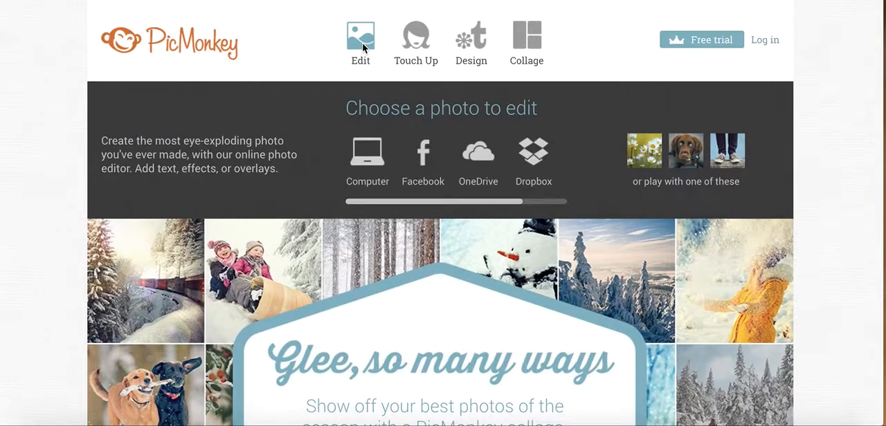
{"action": "left_click", "coordinate": [367, 157]}
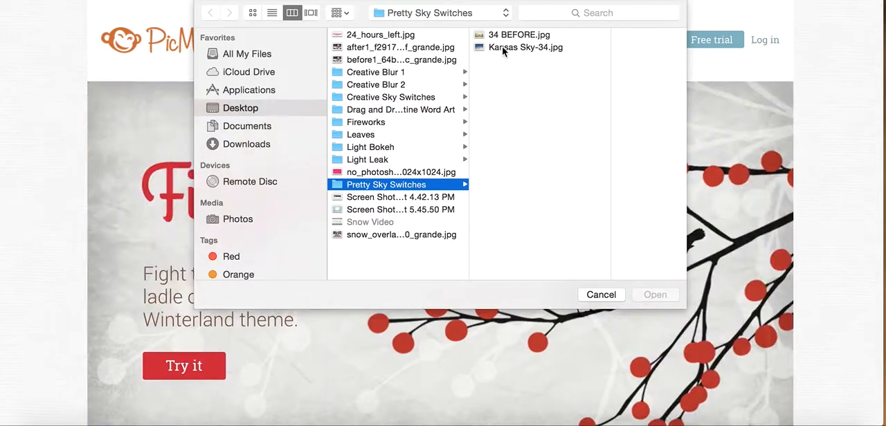
{"action": "left_click", "coordinate": [507, 35]}
{"action": "left_click", "coordinate": [662, 298]}
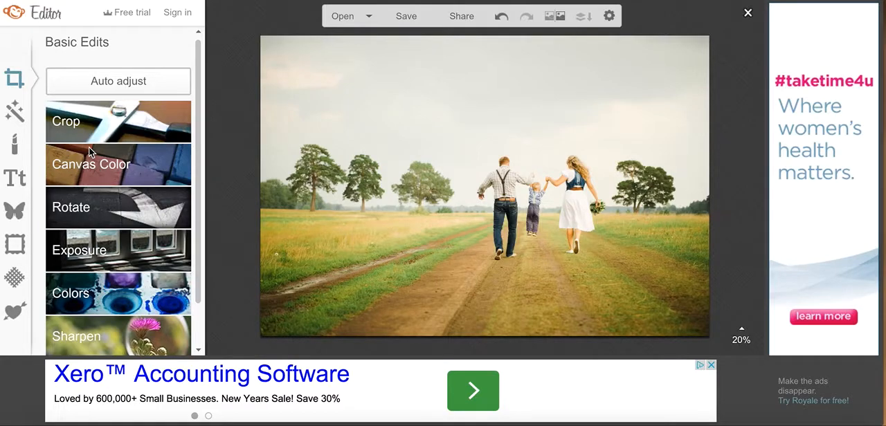
Add Kansas Sky-34.jpg from the computer to the photo as a custom overlay
{"action": "left_click", "coordinate": [15, 211]}
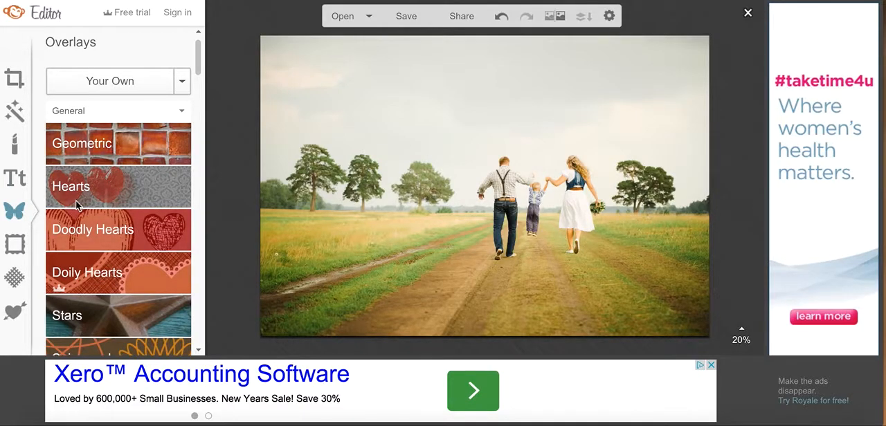
{"action": "left_click", "coordinate": [140, 83]}
{"action": "left_click", "coordinate": [547, 47]}
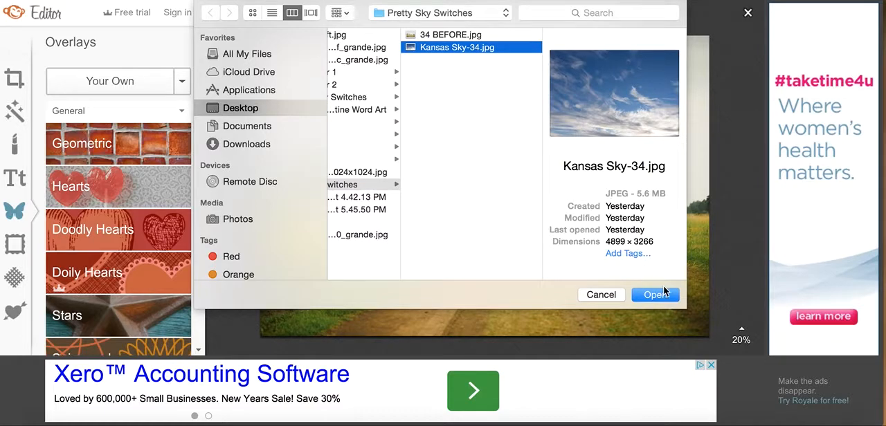
{"action": "left_click", "coordinate": [655, 294]}
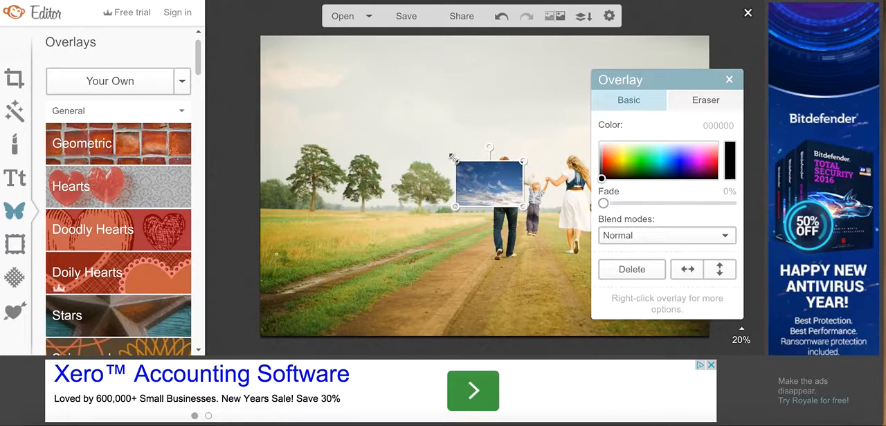
Enlarge the sky overlay to the photo's full width and move it up so its lower edge lies just below the horizon
{"action": "mouse_move", "coordinate": [453, 158]}
{"action": "left_mouse_down"}
{"action": "mouse_move", "coordinate": [328, 90]}
{"action": "mouse_move", "coordinate": [232, 12]}
{"action": "mouse_move", "coordinate": [257, 25]}
{"action": "left_mouse_up"}
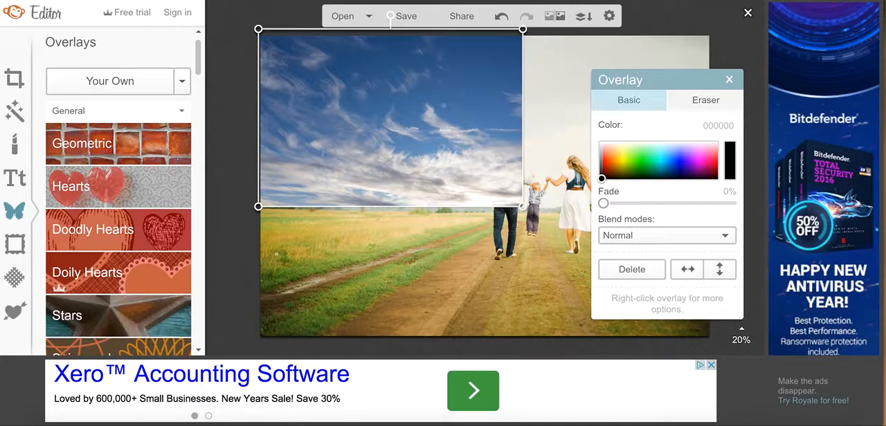
{"action": "left_click_drag", "start_coordinate": [524, 209], "coordinate": [747, 341]}
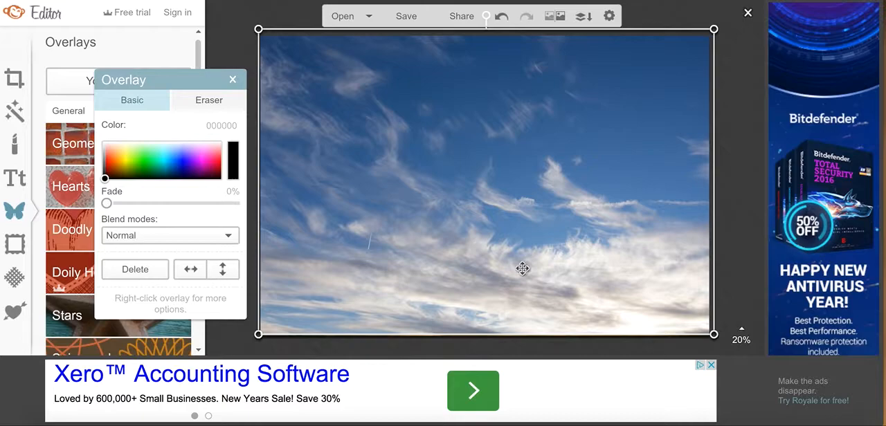
{"action": "left_click_drag", "start_coordinate": [522, 275], "coordinate": [525, 132]}
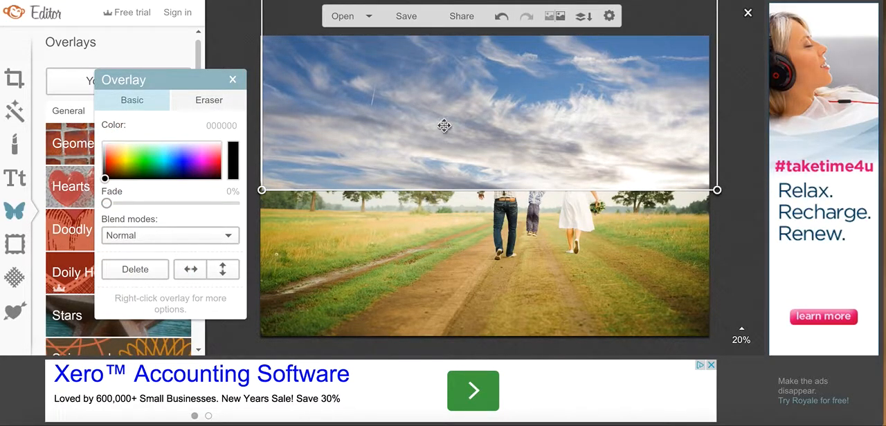
{"action": "left_click_drag", "start_coordinate": [443, 118], "coordinate": [442, 141]}
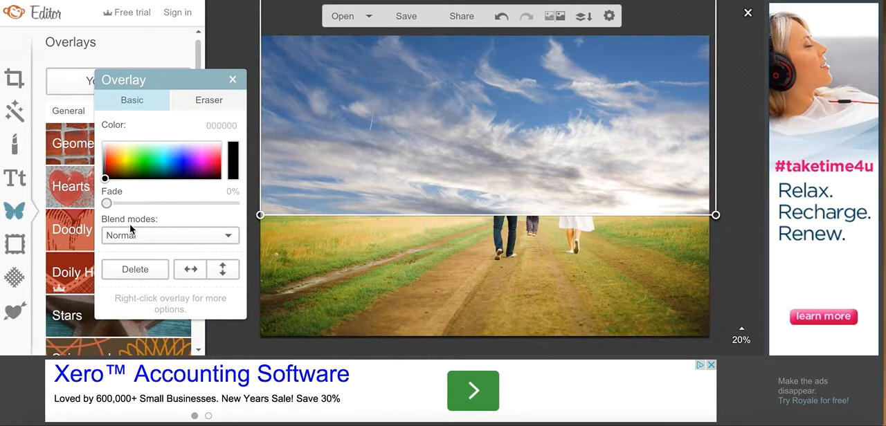
Set the sky overlay's blend mode to Multiply
{"action": "left_click", "coordinate": [175, 236]}
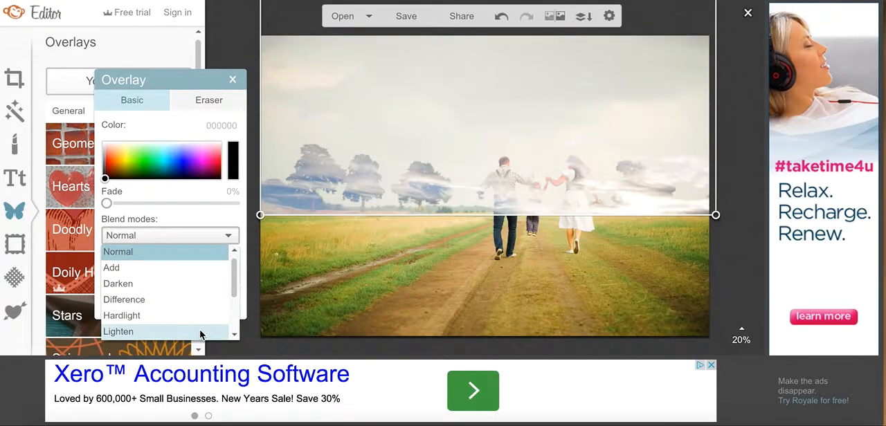
{"action": "left_click_drag", "start_coordinate": [230, 282], "coordinate": [232, 311]}
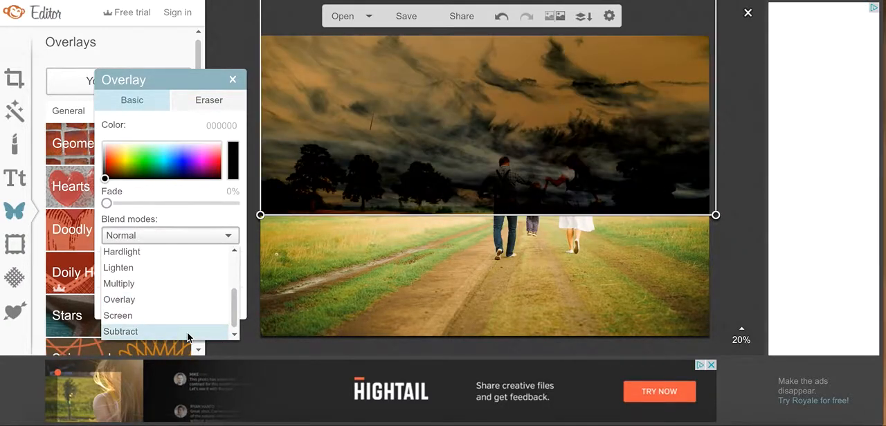
{"action": "left_click", "coordinate": [168, 284]}
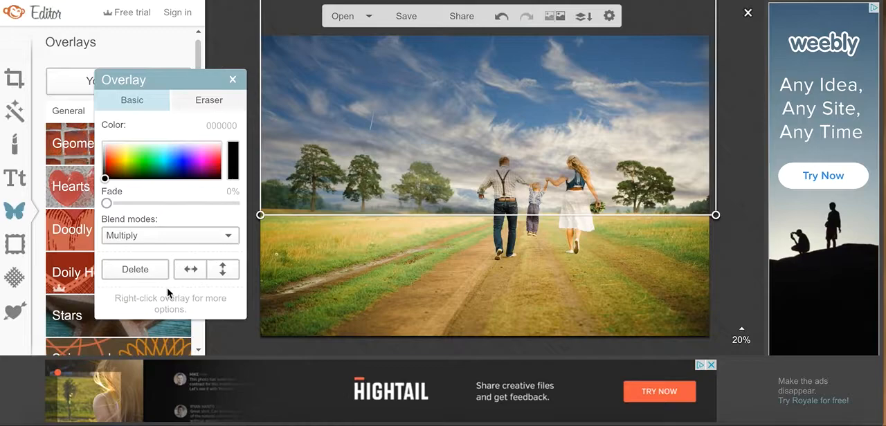
{"action": "left_click", "coordinate": [341, 306]}
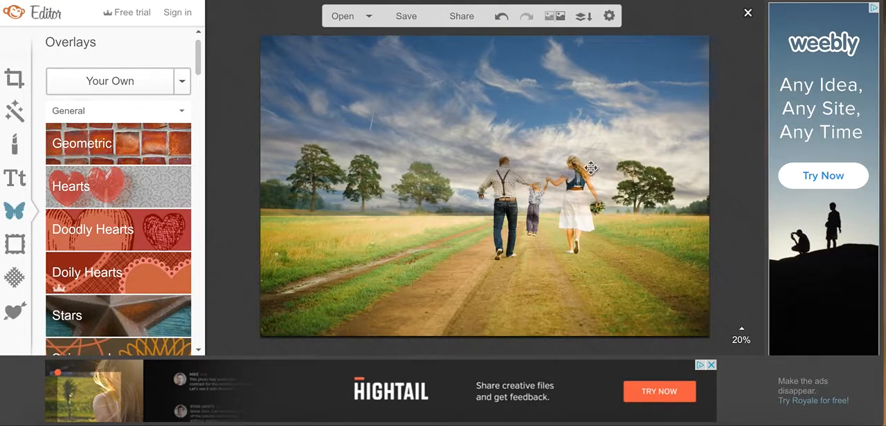
Erase the sky overlay's lower edge along the horizon with an eraser of size 63 and hardness 0
{"action": "left_click", "coordinate": [451, 110]}
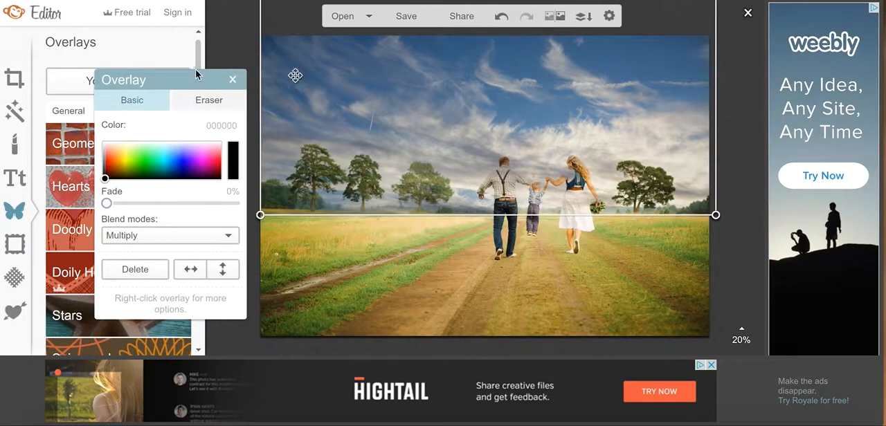
{"action": "left_click", "coordinate": [194, 104]}
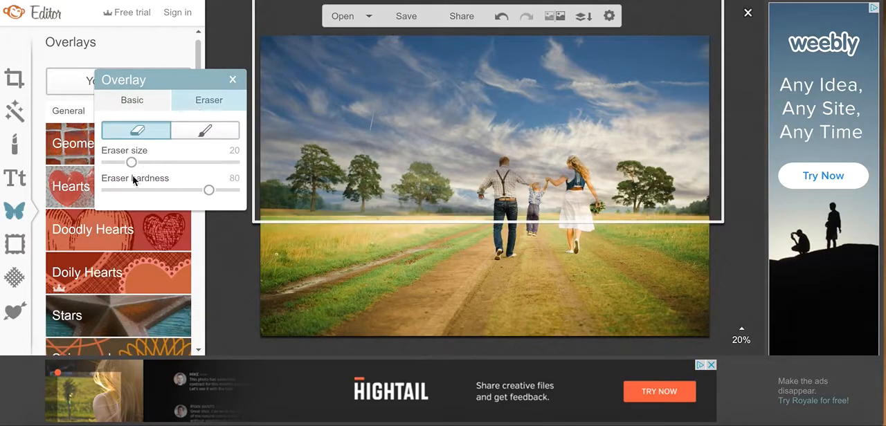
{"action": "left_click_drag", "start_coordinate": [112, 189], "coordinate": [99, 191]}
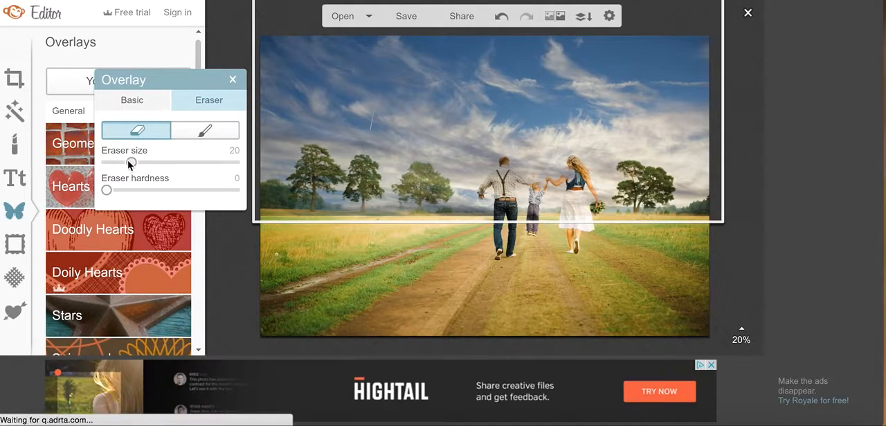
{"action": "mouse_move", "coordinate": [132, 163]}
{"action": "left_mouse_down"}
{"action": "mouse_move", "coordinate": [180, 164]}
{"action": "mouse_move", "coordinate": [170, 165]}
{"action": "left_mouse_up"}
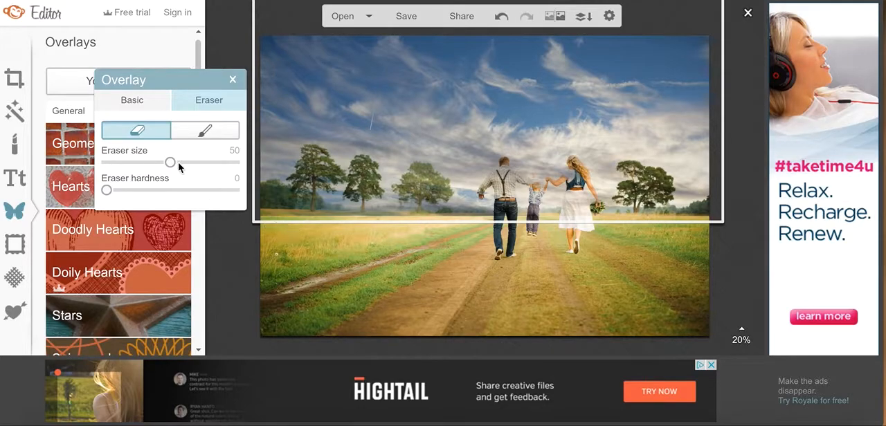
{"action": "left_click", "coordinate": [186, 163]}
{"action": "left_click_drag", "start_coordinate": [263, 216], "coordinate": [731, 214]}
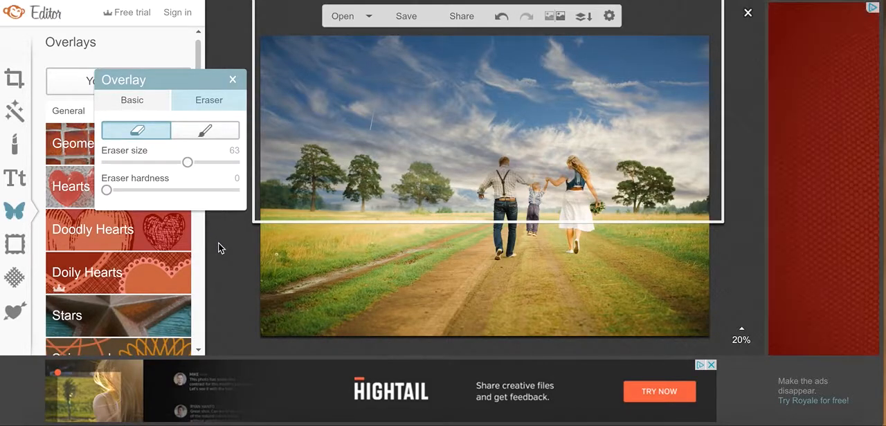
{"action": "left_click", "coordinate": [220, 248]}
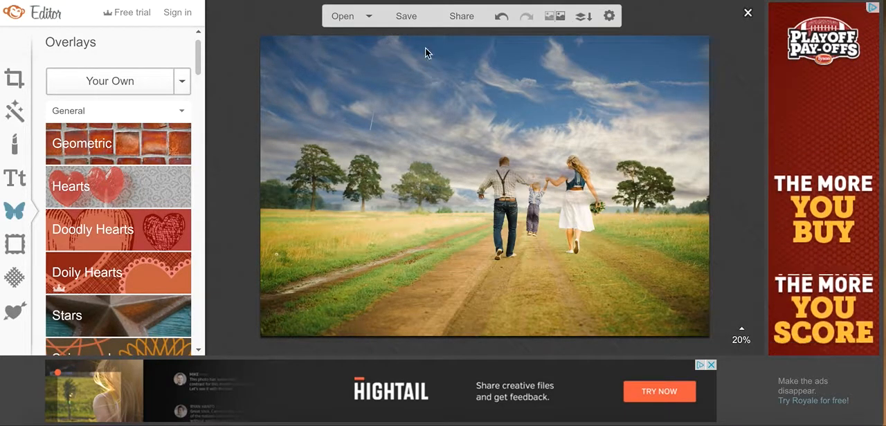
Set the overlay's eraser size to 48 and erase the sky covering the man and the child
{"action": "left_click", "coordinate": [475, 92]}
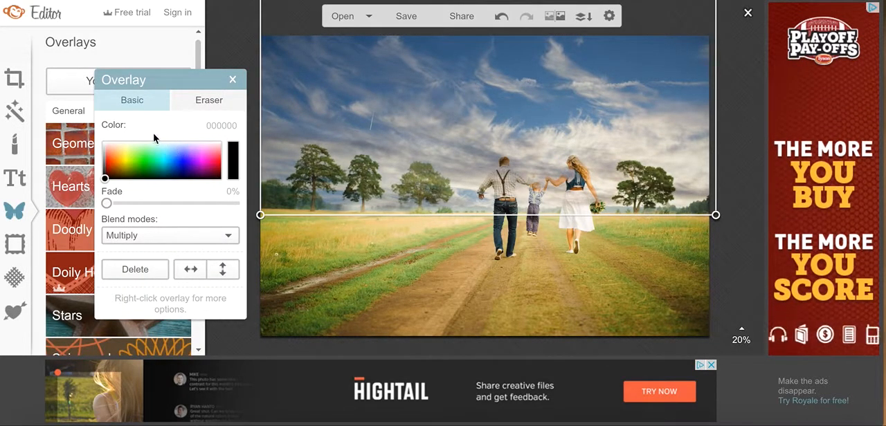
{"action": "left_click", "coordinate": [211, 100]}
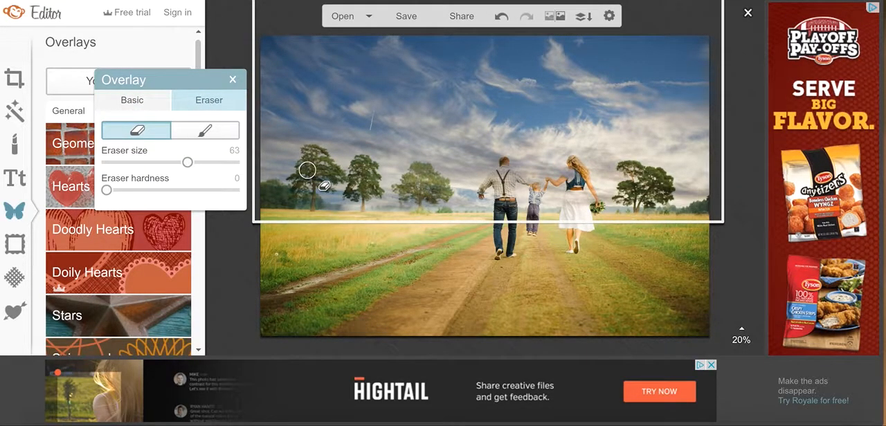
{"action": "left_click", "coordinate": [168, 163]}
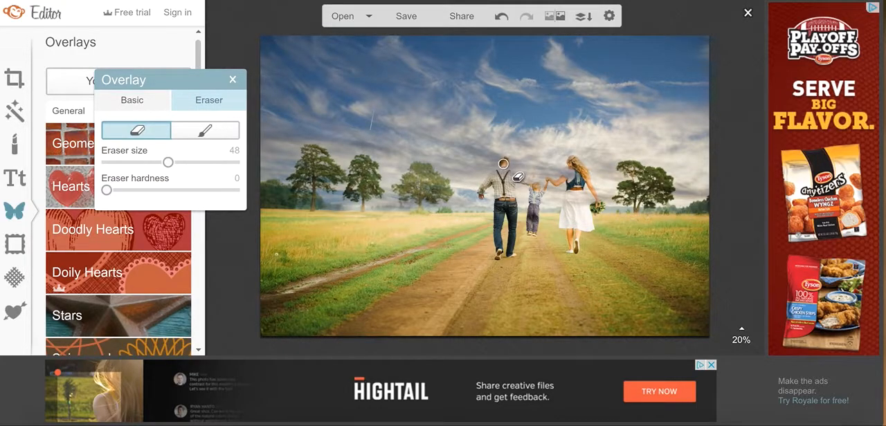
{"action": "left_click_drag", "start_coordinate": [503, 168], "coordinate": [504, 222]}
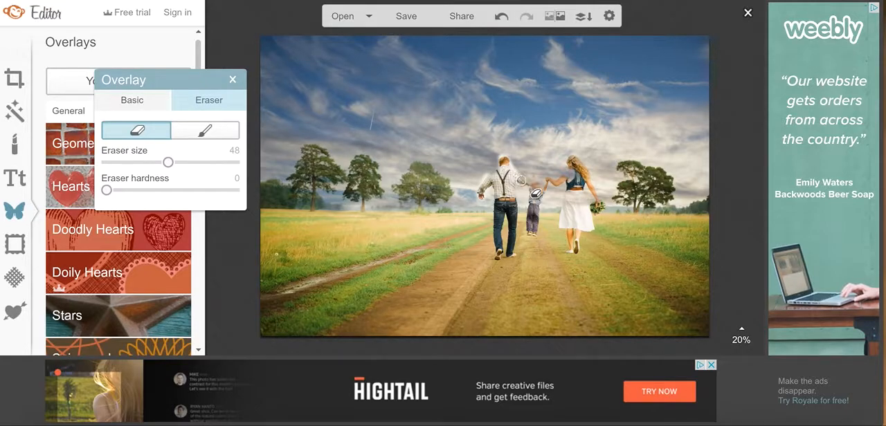
{"action": "left_click_drag", "start_coordinate": [528, 181], "coordinate": [525, 232]}
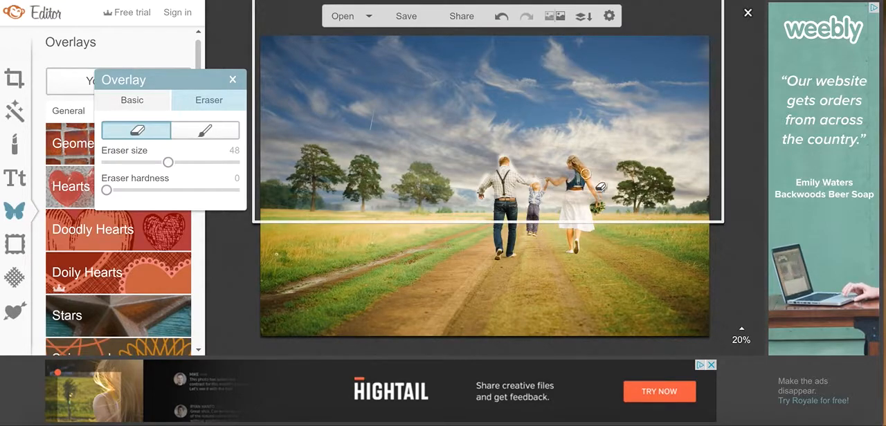
Erase the sky overlay from the woman and her arms, and touch up the erased areas on the man and child
{"action": "mouse_move", "coordinate": [569, 162]}
{"action": "left_mouse_down"}
{"action": "mouse_move", "coordinate": [589, 191]}
{"action": "mouse_move", "coordinate": [583, 226]}
{"action": "left_mouse_up"}
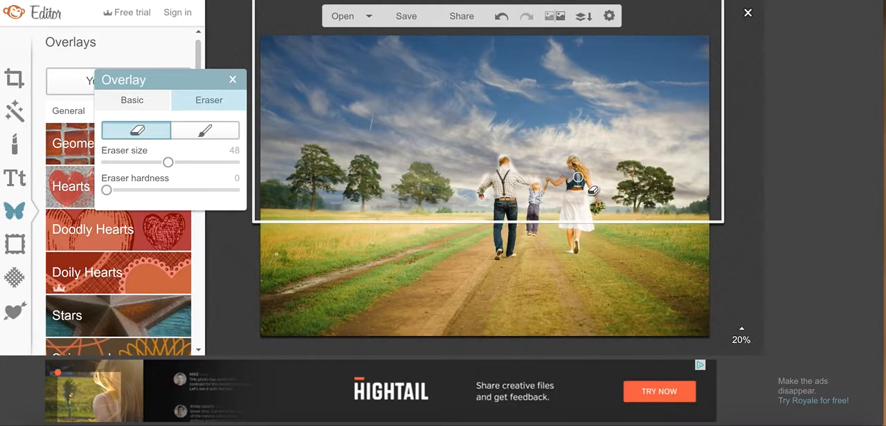
{"action": "mouse_move", "coordinate": [580, 195]}
{"action": "left_mouse_down"}
{"action": "mouse_move", "coordinate": [584, 226]}
{"action": "mouse_move", "coordinate": [575, 190]}
{"action": "left_mouse_up"}
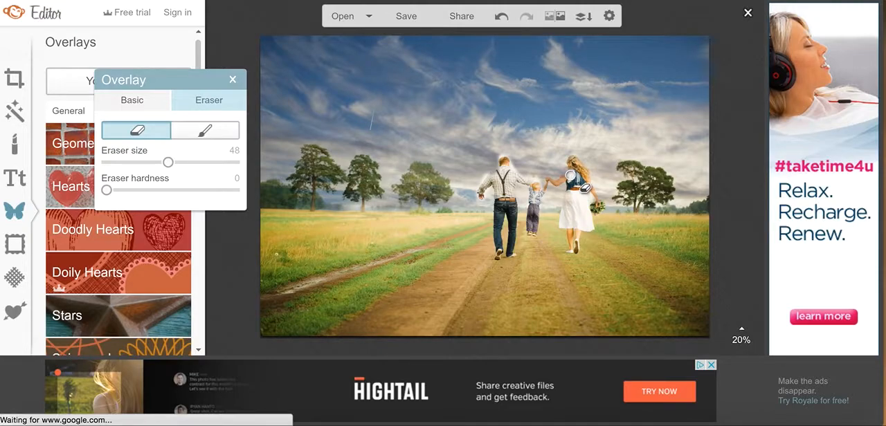
{"action": "mouse_move", "coordinate": [570, 176]}
{"action": "left_mouse_down"}
{"action": "mouse_move", "coordinate": [573, 159]}
{"action": "mouse_move", "coordinate": [565, 205]}
{"action": "left_mouse_up"}
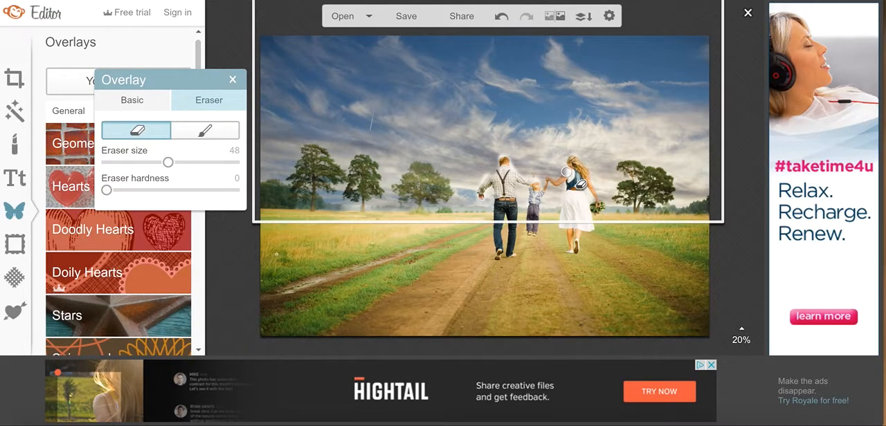
{"action": "mouse_move", "coordinate": [566, 171]}
{"action": "left_mouse_down"}
{"action": "mouse_move", "coordinate": [553, 186]}
{"action": "mouse_move", "coordinate": [547, 177]}
{"action": "left_mouse_up"}
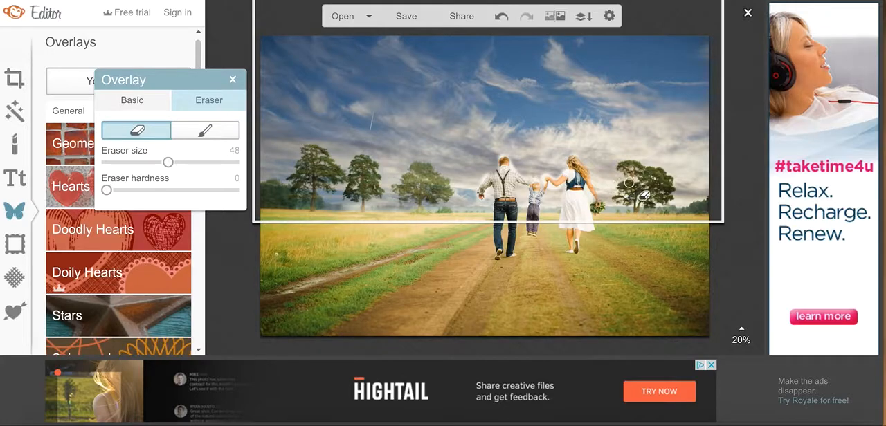
{"action": "left_click_drag", "start_coordinate": [592, 179], "coordinate": [599, 211]}
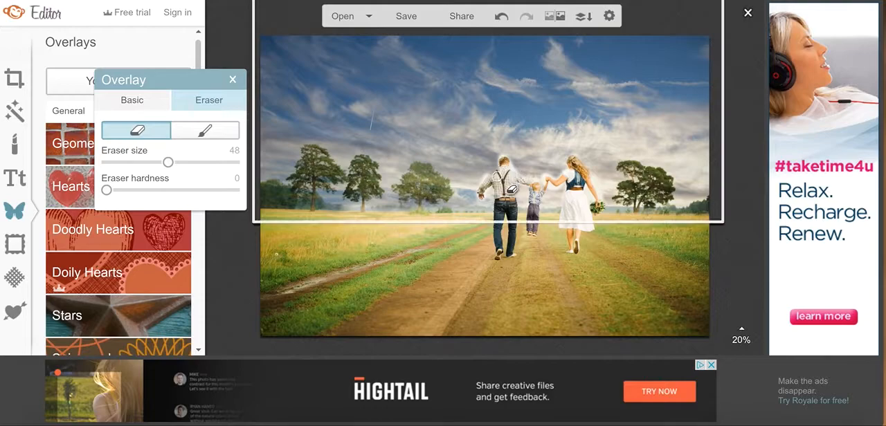
{"action": "left_click_drag", "start_coordinate": [509, 190], "coordinate": [511, 187]}
{"action": "left_click_drag", "start_coordinate": [546, 189], "coordinate": [546, 191]}
{"action": "left_click", "coordinate": [538, 194]}
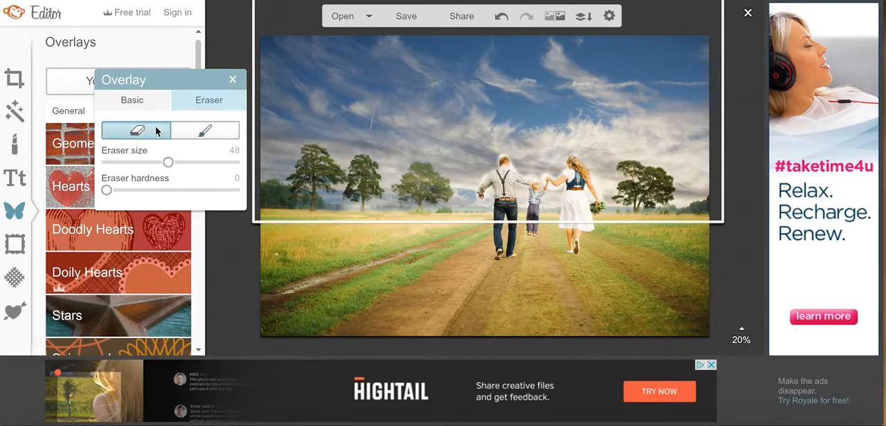
Paint the sky overlay back around the family's outlines with the restore brush at size 48 and hardness 0
{"action": "left_click", "coordinate": [191, 132]}
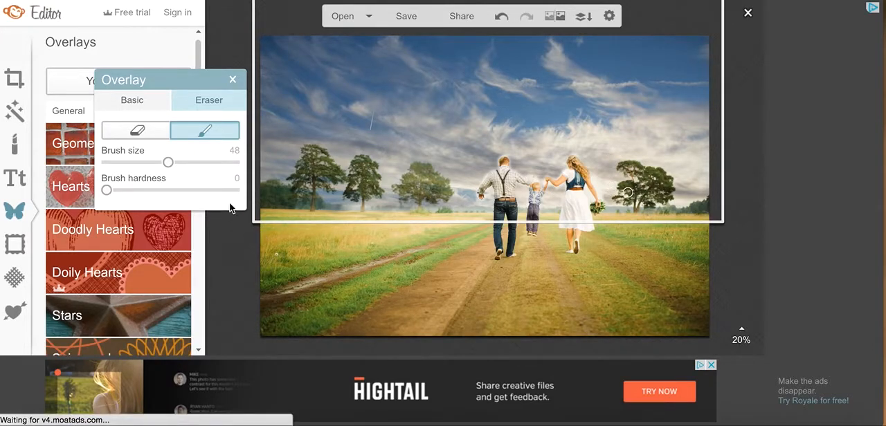
{"action": "left_click", "coordinate": [234, 246]}
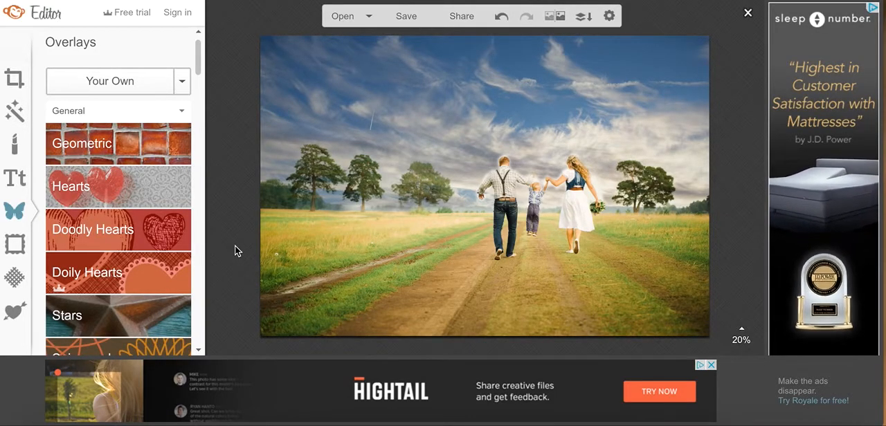
Bring up the save options for the edited photo and set its file name to skyswitch1
{"action": "left_click", "coordinate": [407, 18]}
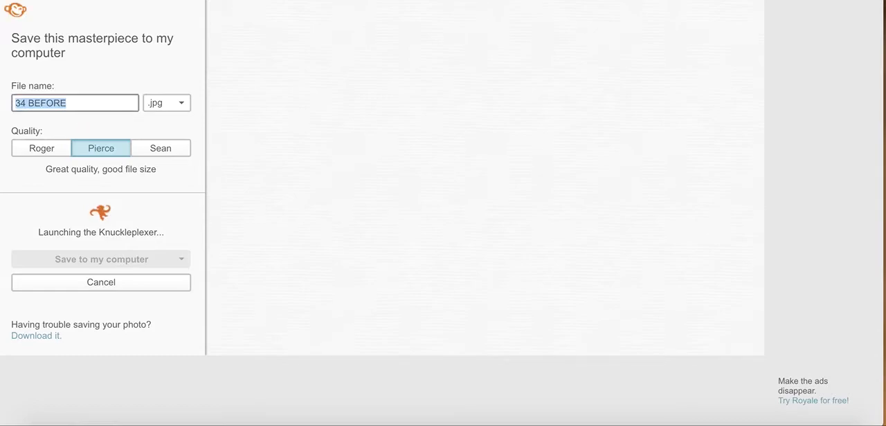
{"action": "type", "text": "skysiwitch1"}
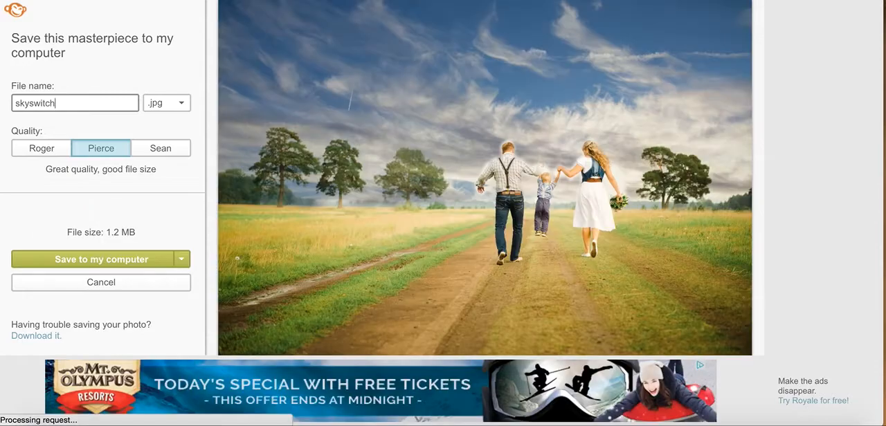
Choose .jpg as the file format for the edited photo
{"action": "left_click", "coordinate": [172, 107]}
{"action": "left_click", "coordinate": [172, 105]}
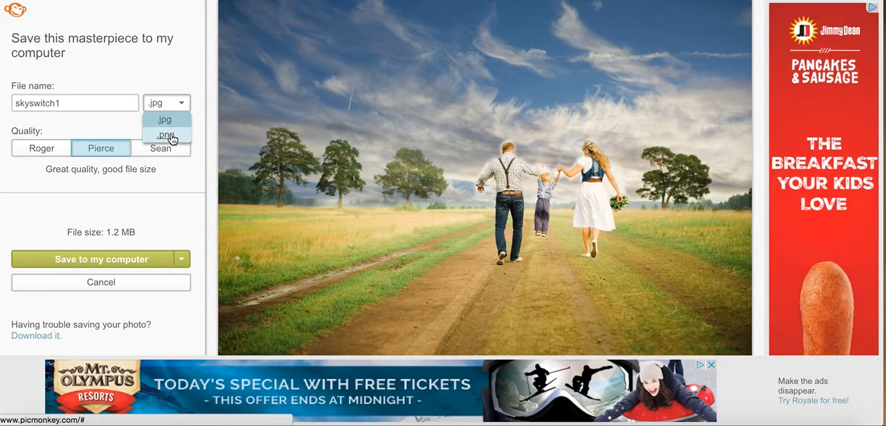
{"action": "left_click", "coordinate": [166, 127]}
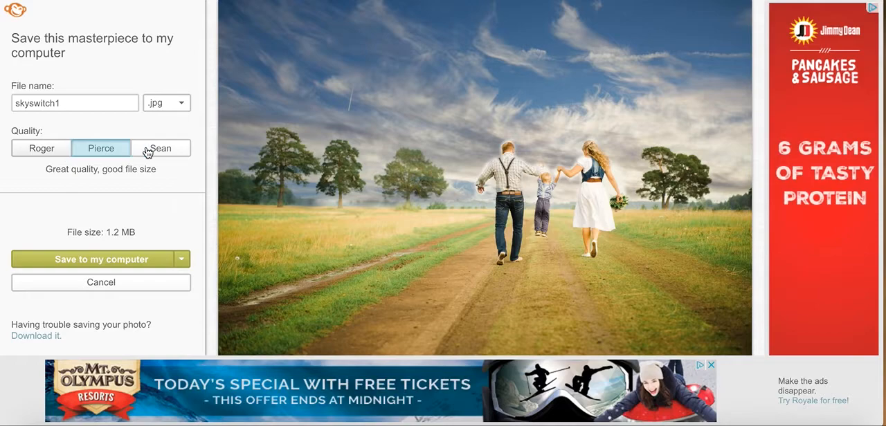
Save the edited photo to the computer as skyswitch1 in the Pretty Sky Switches folder
{"action": "left_click", "coordinate": [138, 260]}
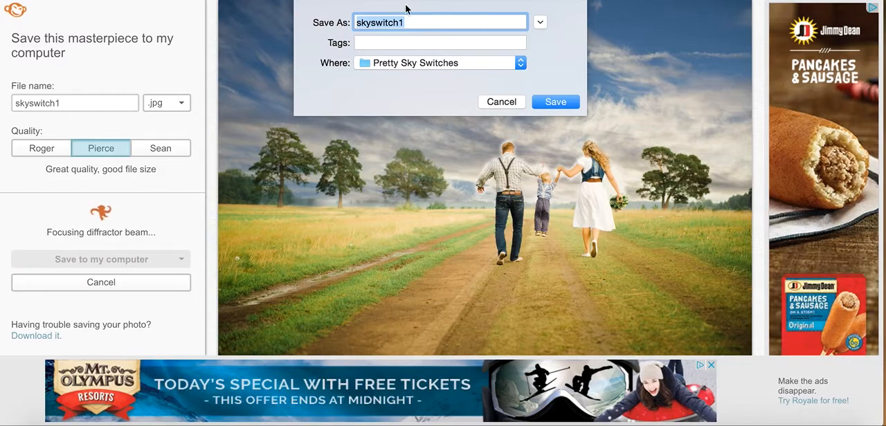
{"action": "left_click", "coordinate": [521, 62]}
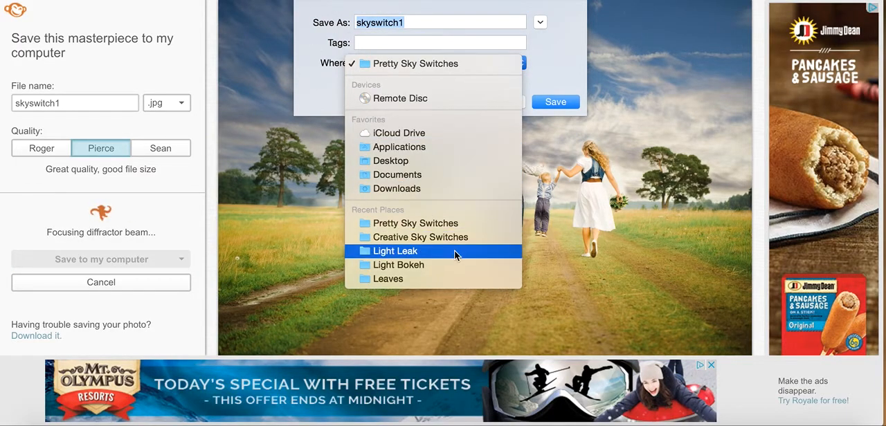
{"action": "left_click", "coordinate": [440, 65]}
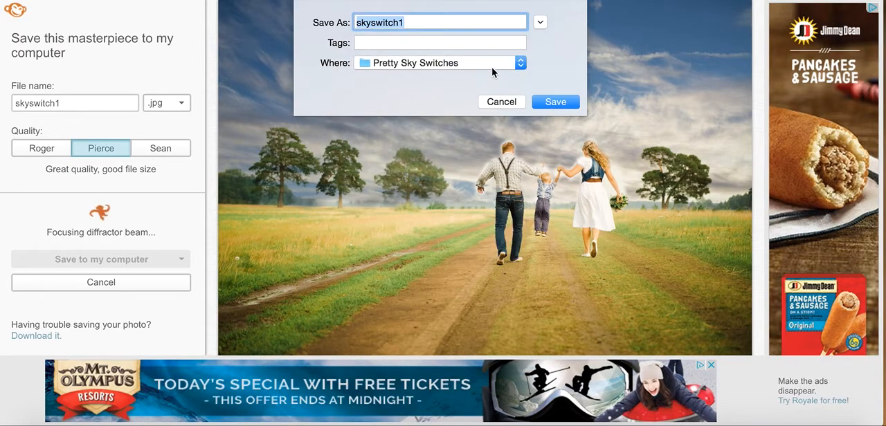
{"action": "left_click", "coordinate": [559, 101]}
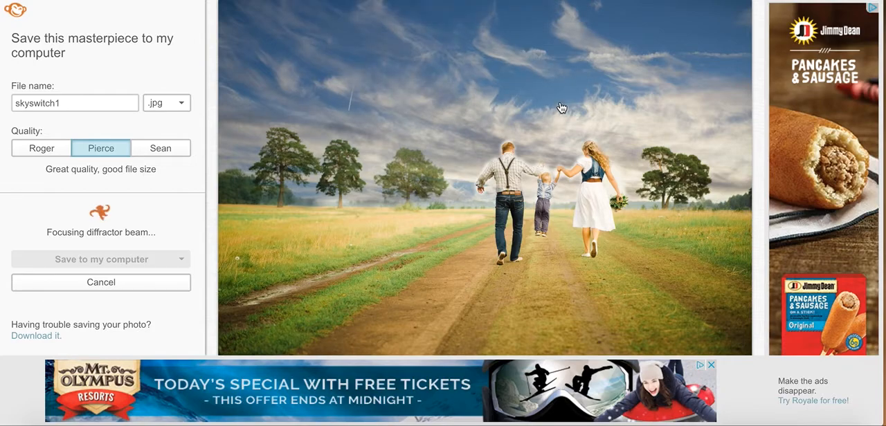